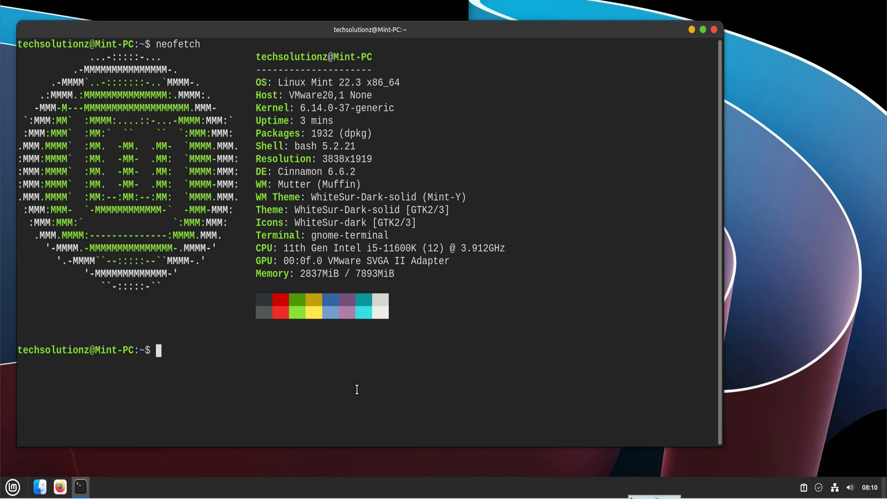
# Note the current kernel 6.14.0-37-generic and add the cappelikan PPA for the Mainline Kernel Installer
pyautogui.moveTo(301, 107); pyautogui.dragTo(396, 106)
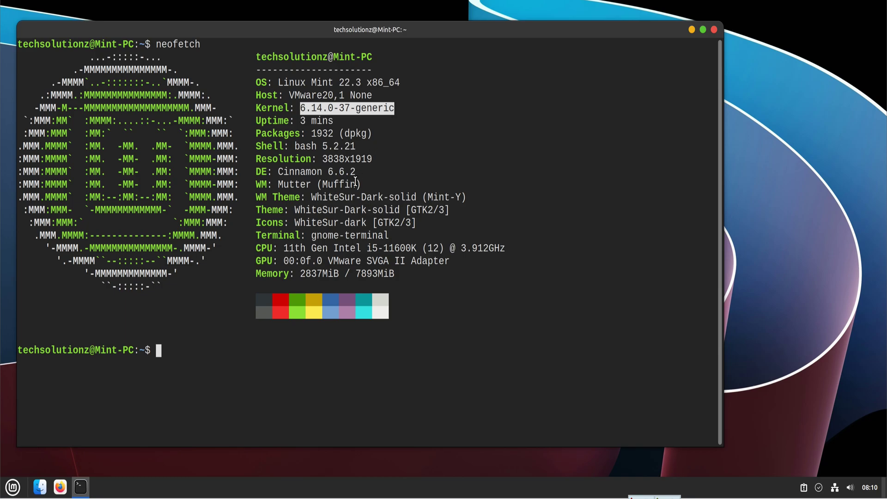
pyautogui.click(242, 382)
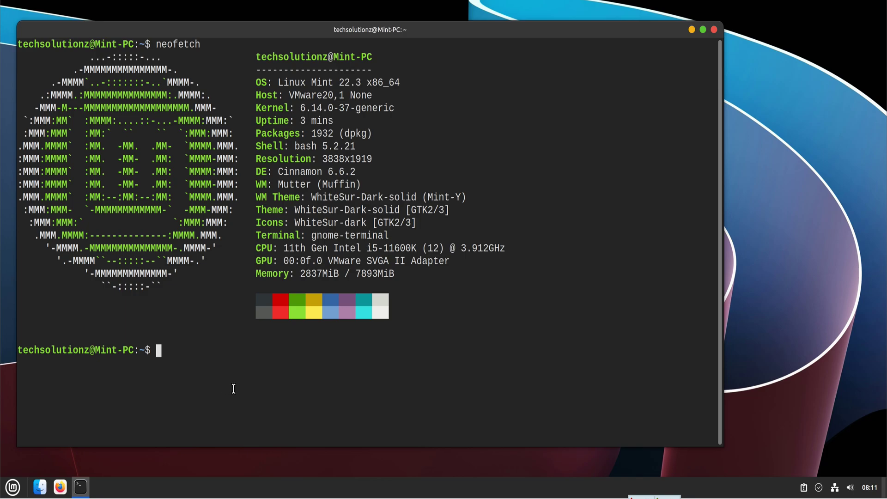
pyautogui.write('su')
pyautogui.write('do add-')
pyautogui.write('ap')
pyautogui.write('d-ap')
pyautogui.write('t-reposito')
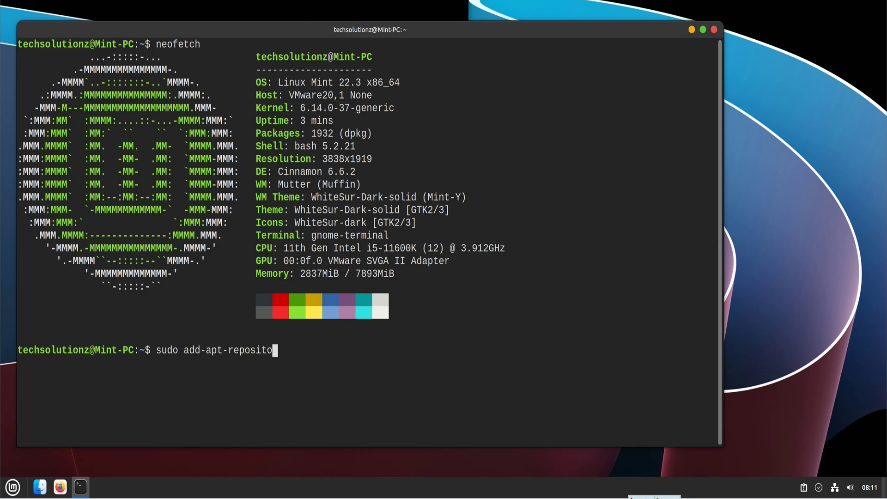
pyautogui.write('ry ')
pyautogui.write('ppa')
pyautogui.write(':ca')
pyautogui.write('pp')
pyautogui.write('elikan')
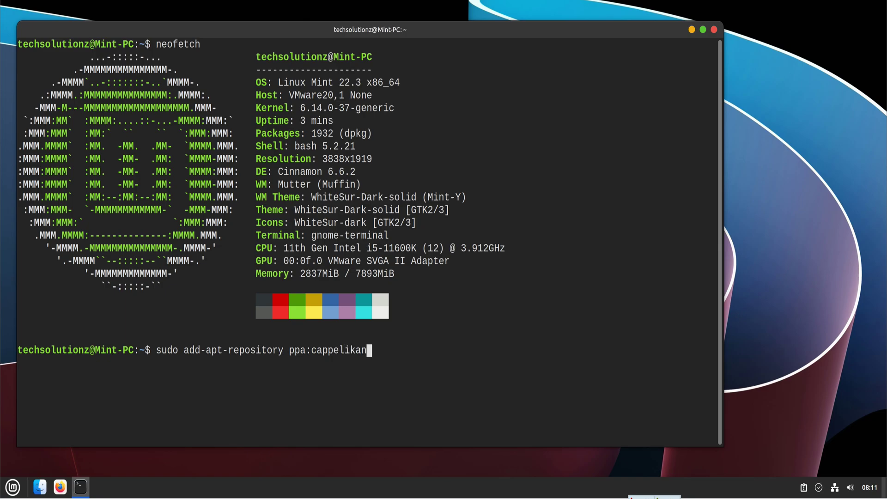
pyautogui.write('/ppa')
pyautogui.press('Return')
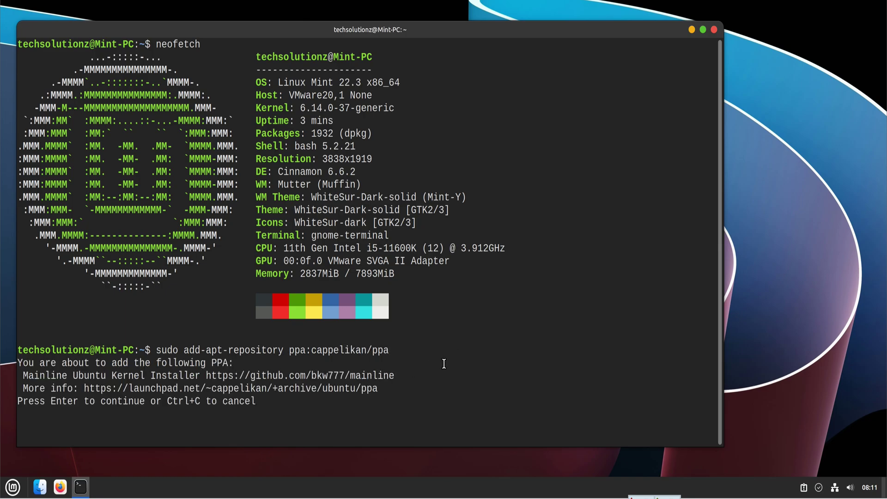
pyautogui.press('Return')
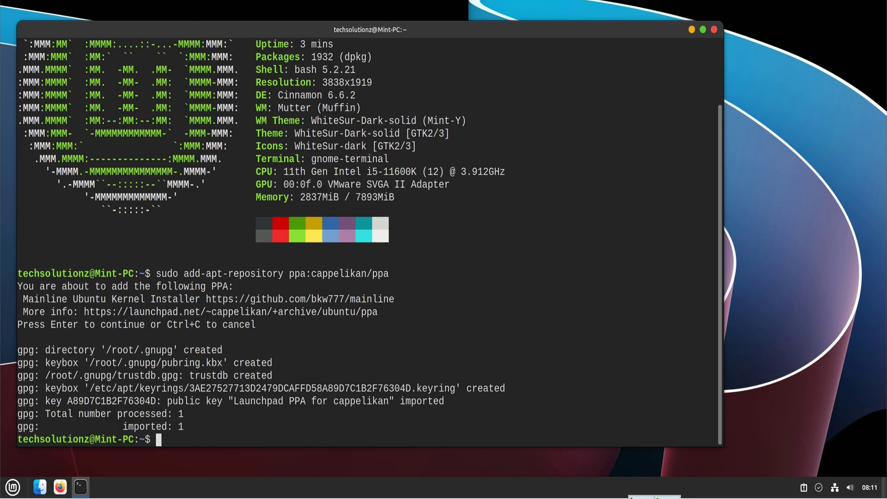
pyautogui.write('sudo apt update')
# Refresh the package lists, install the mainline package, and begin leaving the shell
pyautogui.press('Return')
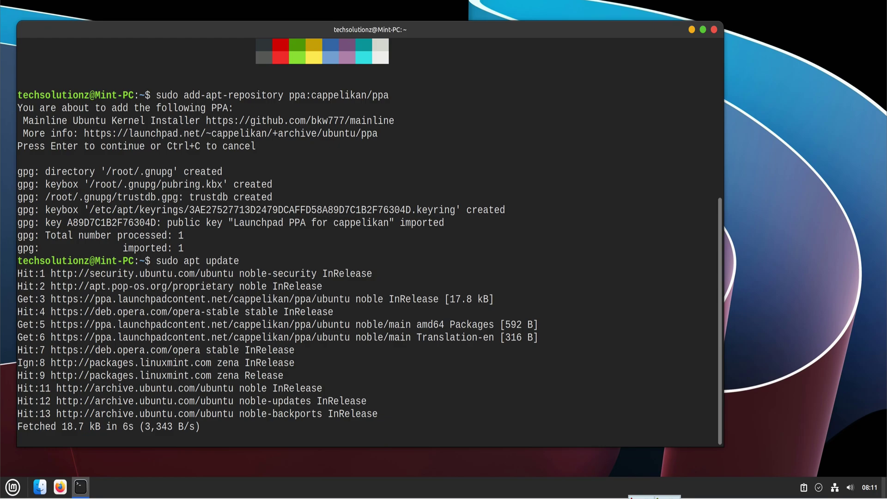
pyautogui.write('sudo ')
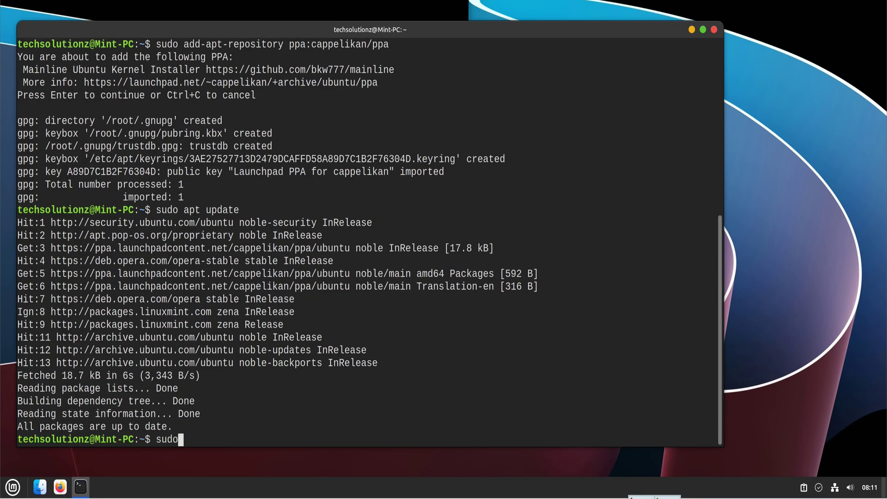
pyautogui.write('apt install ')
pyautogui.write('mainline -y')
pyautogui.press('Return')
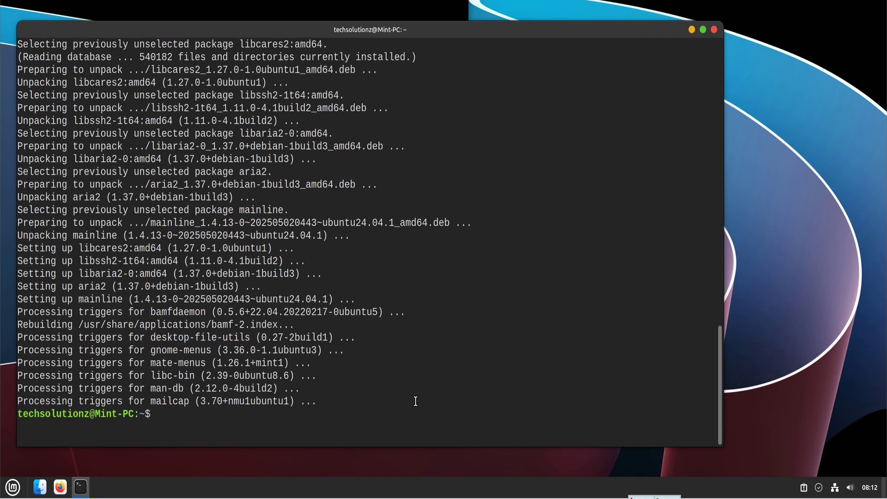
pyautogui.write('exit')
pyautogui.press('Return')
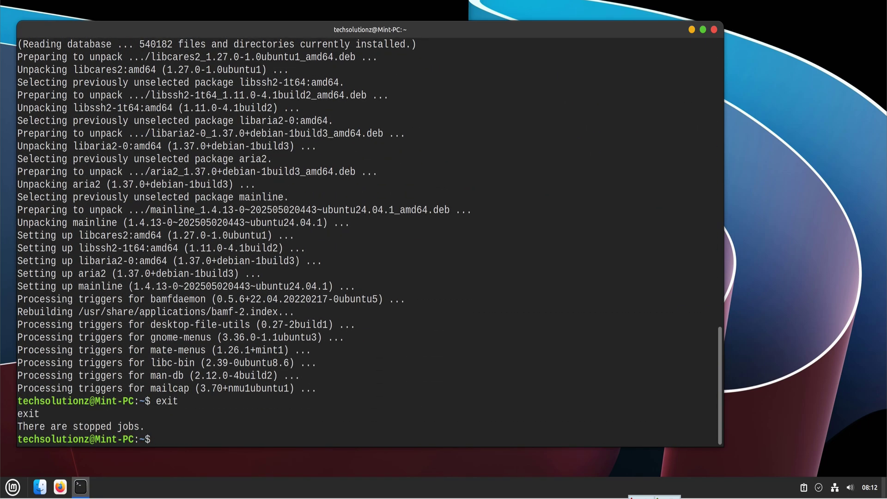
pyautogui.write('exit')
# Close the terminal and launch Mainline Kernels from the Mint menu's Administration category
pyautogui.press('Return')
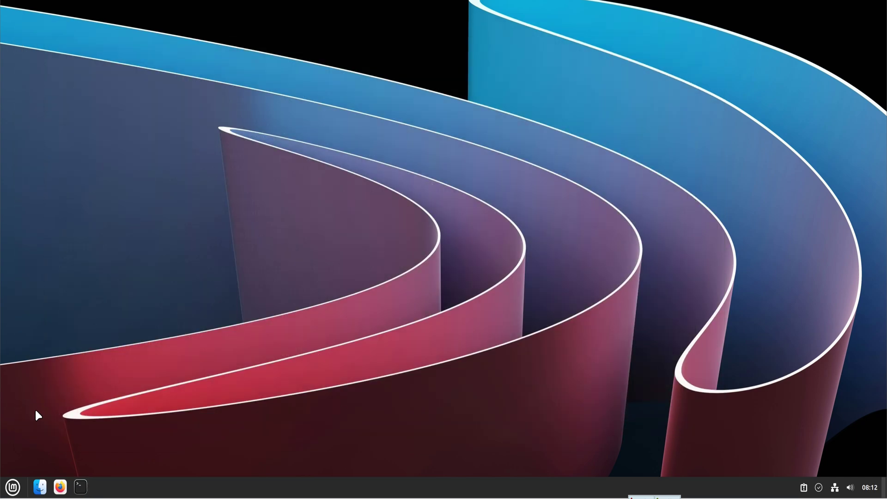
pyautogui.click(13, 488)
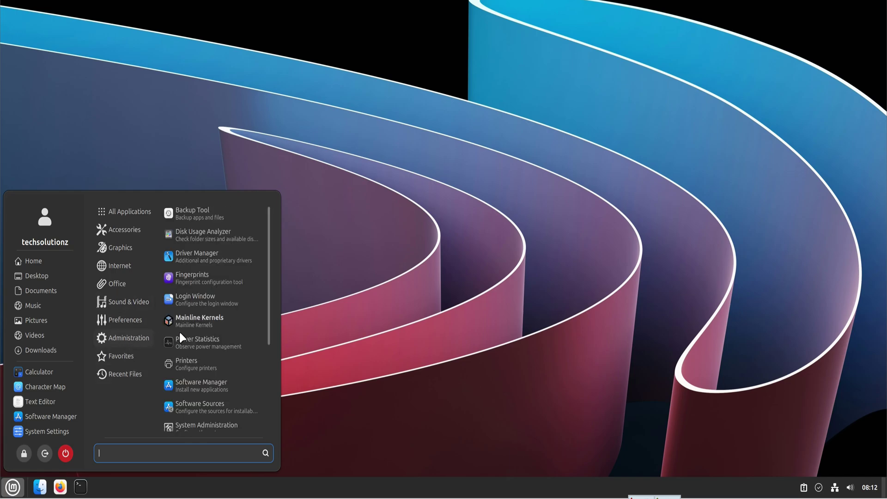
pyautogui.click(205, 320)
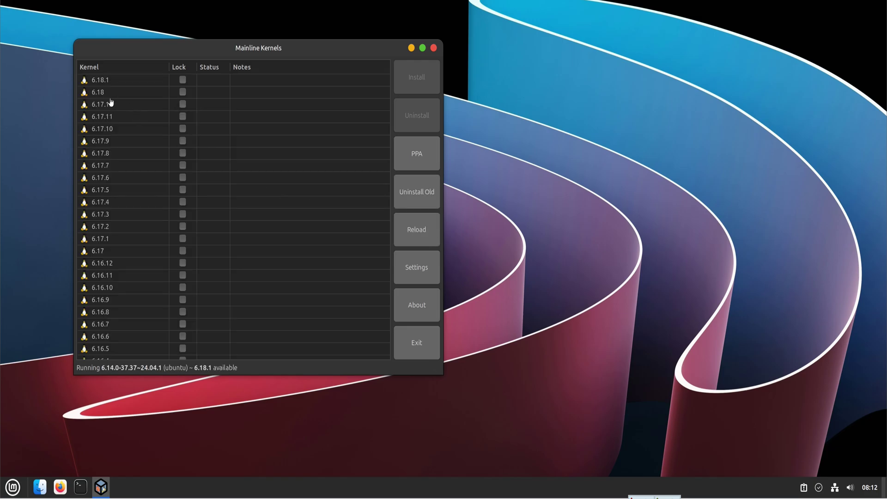
# Select kernel 6.18 from the loaded list and start its installation
pyautogui.click(122, 93)
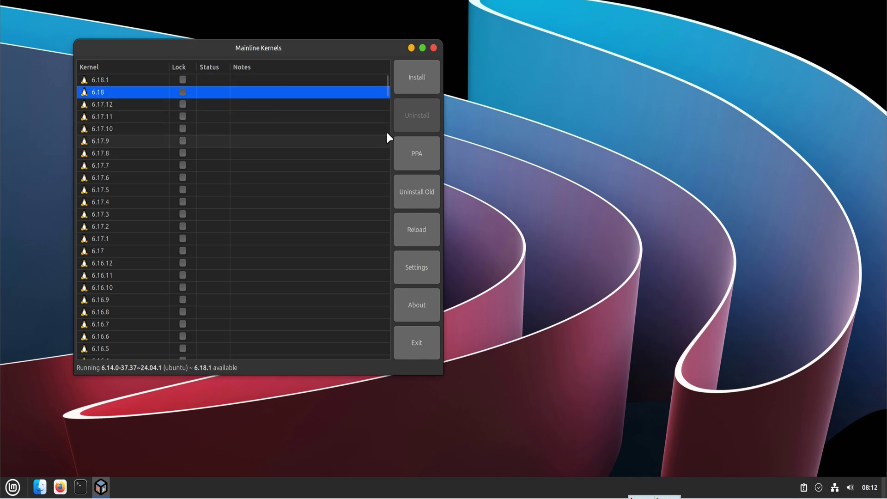
pyautogui.moveTo(387, 101)
pyautogui.mouseDown()
pyautogui.moveTo(387, 113)
pyautogui.moveTo(387, 78)
pyautogui.mouseUp()
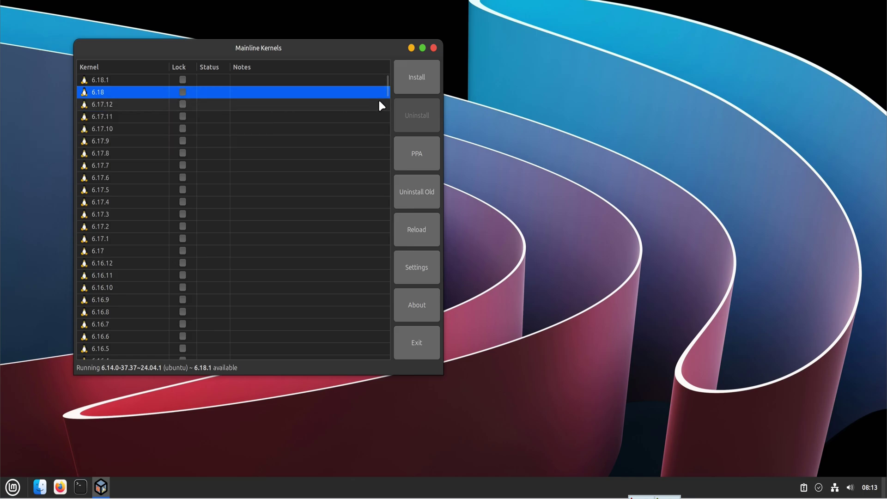
pyautogui.click(421, 84)
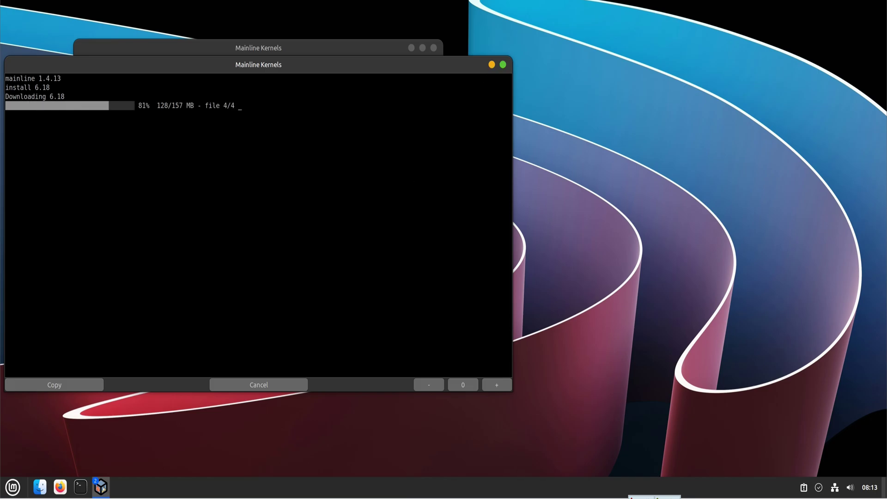
pyautogui.write('p')
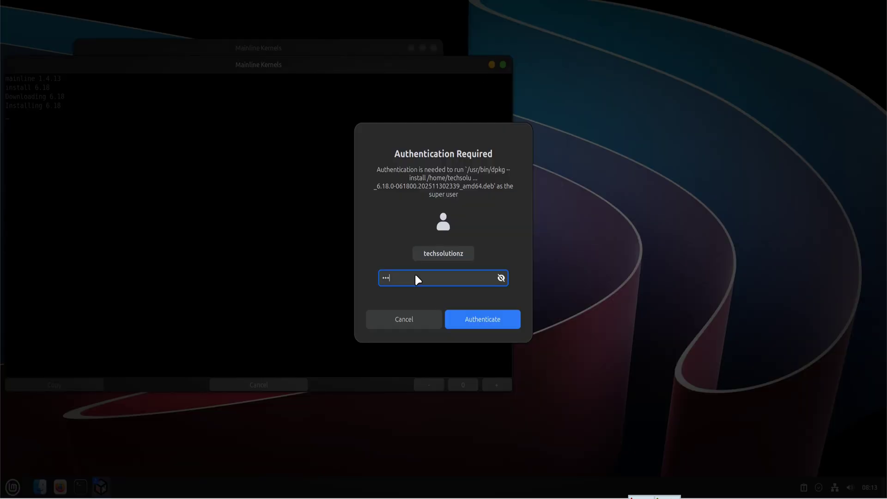
# Authenticate the installation of kernel 6.18 and close the finished output once done
pyautogui.click(480, 318)
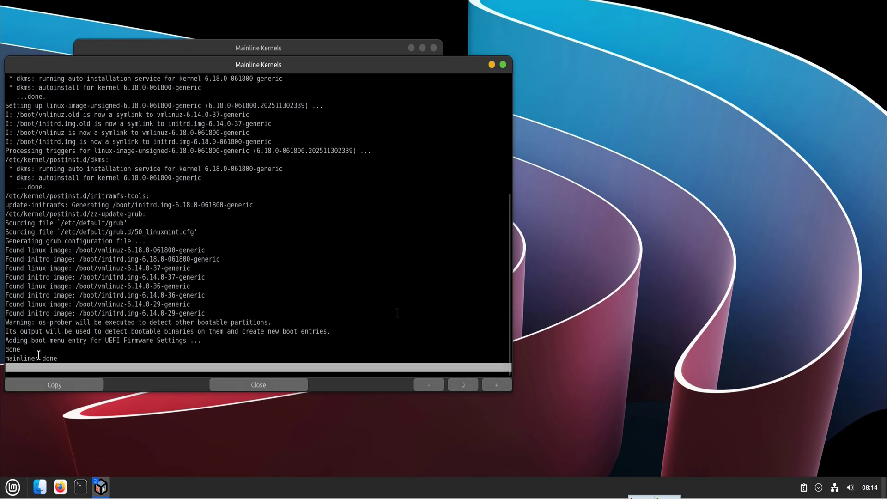
pyautogui.click(238, 385)
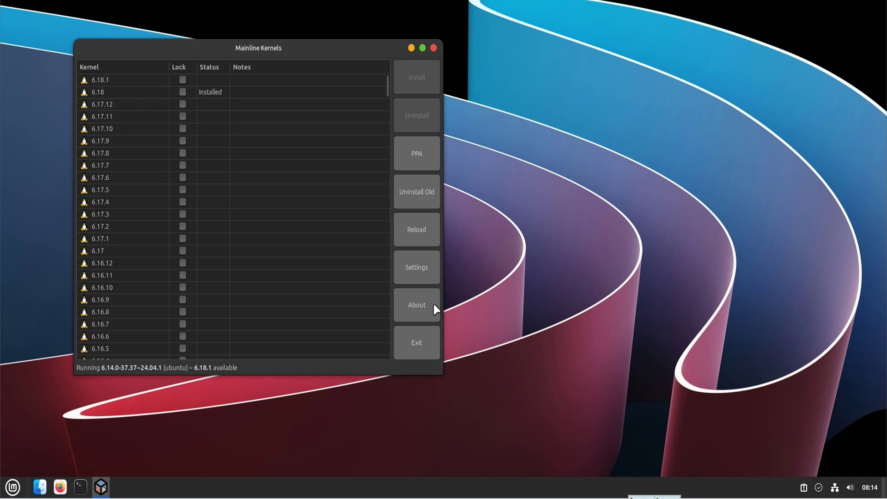
# Exit Mainline Kernels and restart the computer from the Mint menu power options
pyautogui.click(418, 340)
pyautogui.click(13, 486)
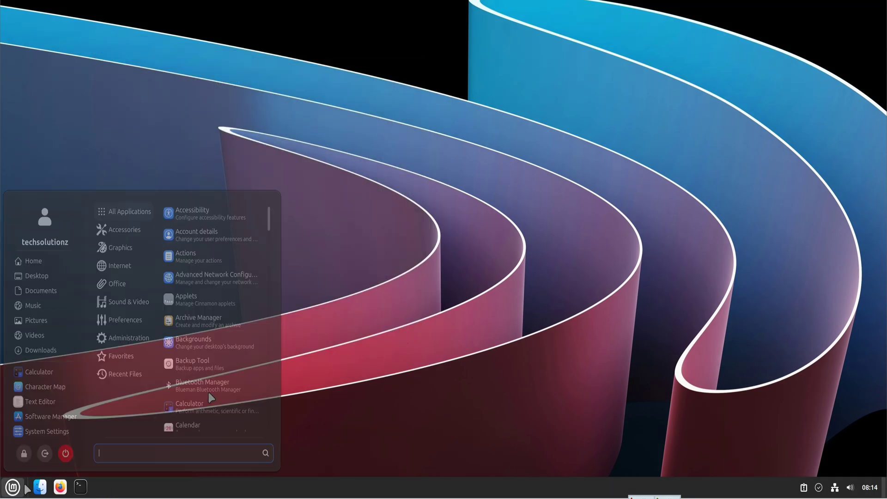
pyautogui.click(65, 454)
pyautogui.click(458, 262)
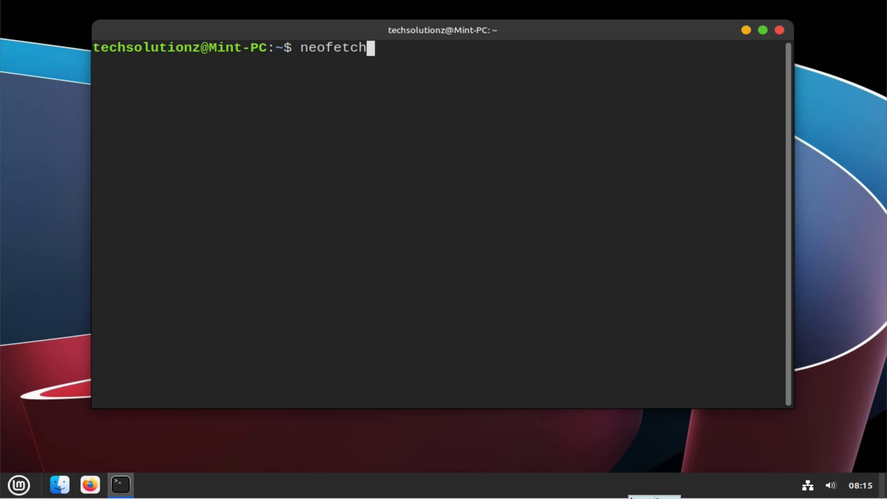
# Run neofetch showing kernel 6.18.0-061800-generic, then bring up the Mint menu
pyautogui.press('Return')
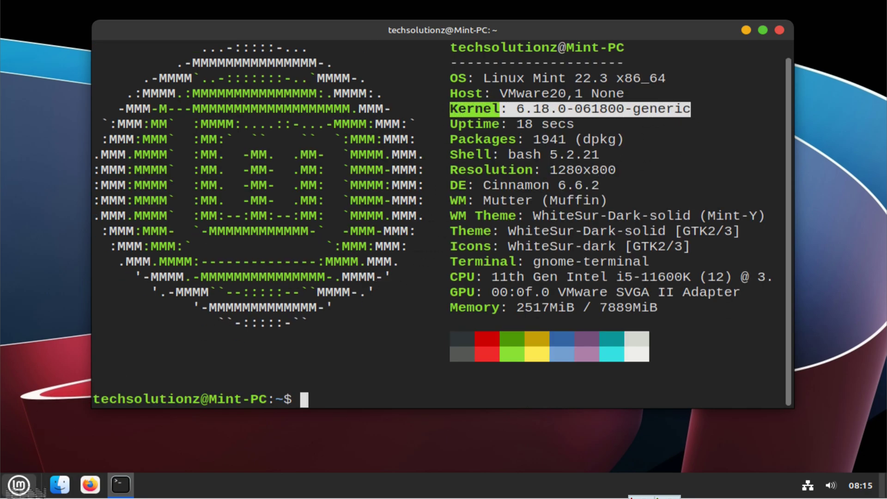
pyautogui.click(20, 485)
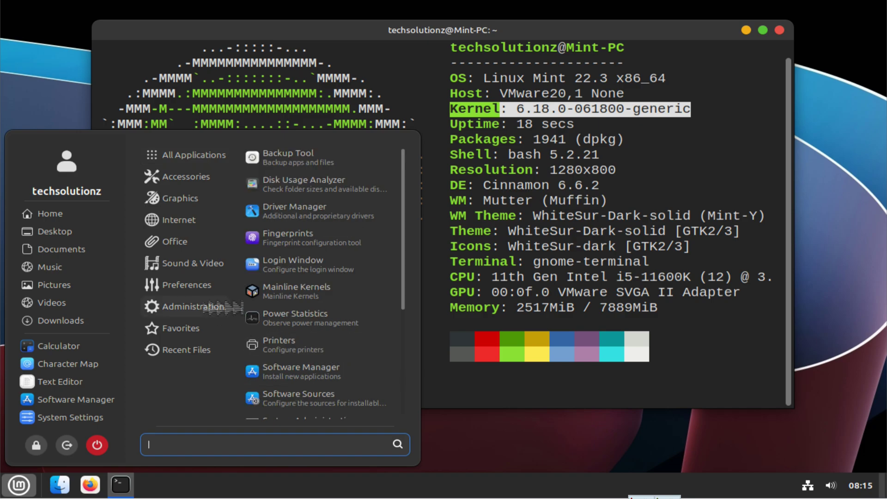
pyautogui.scroll(-3, 326, 352)
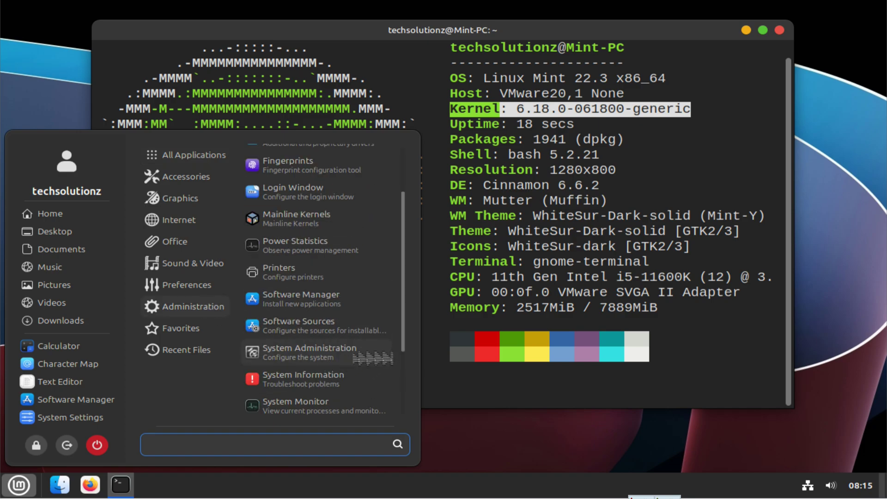
# Launch System Information and highlight the Linux Kernel value 6.18.0-061800-generic
pyautogui.click(327, 381)
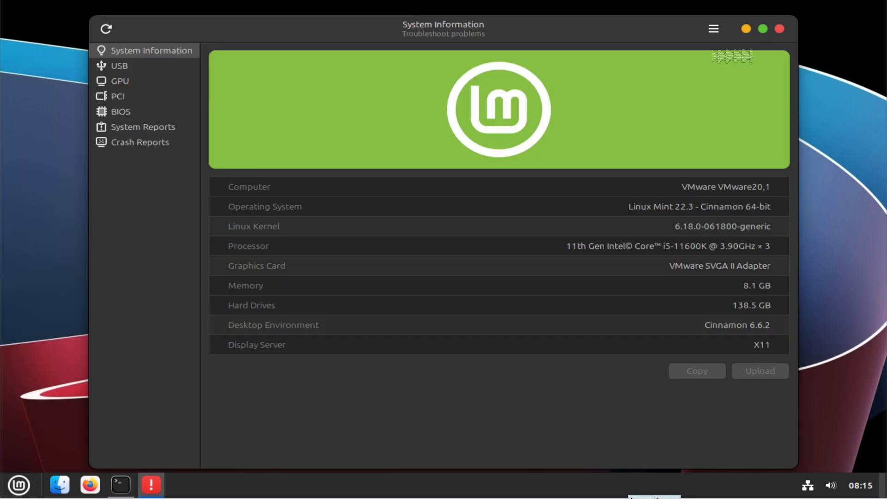
pyautogui.tripleClick(755, 226)
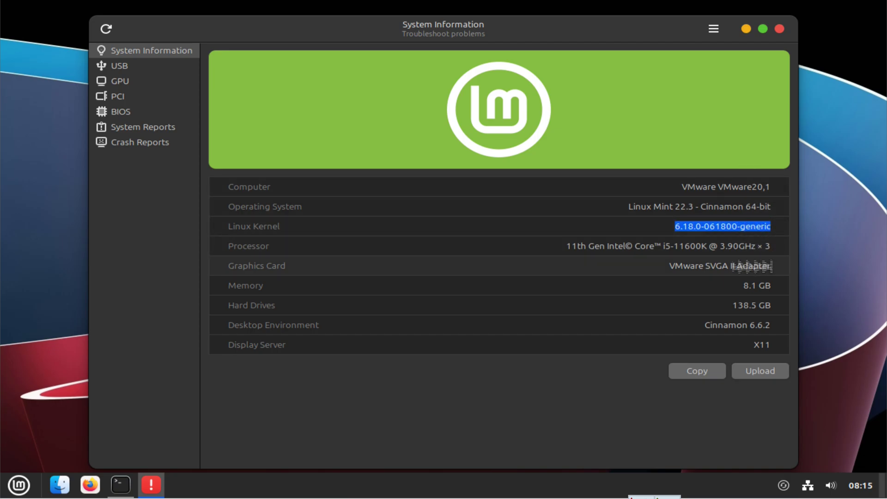
# Close System Information and the terminal, returning to the Mint menu
pyautogui.click(780, 29)
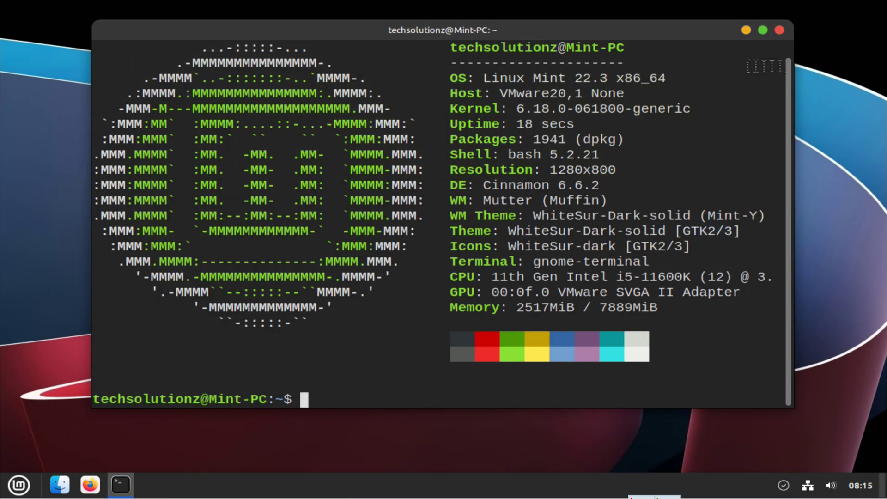
pyautogui.click(780, 30)
pyautogui.click(19, 484)
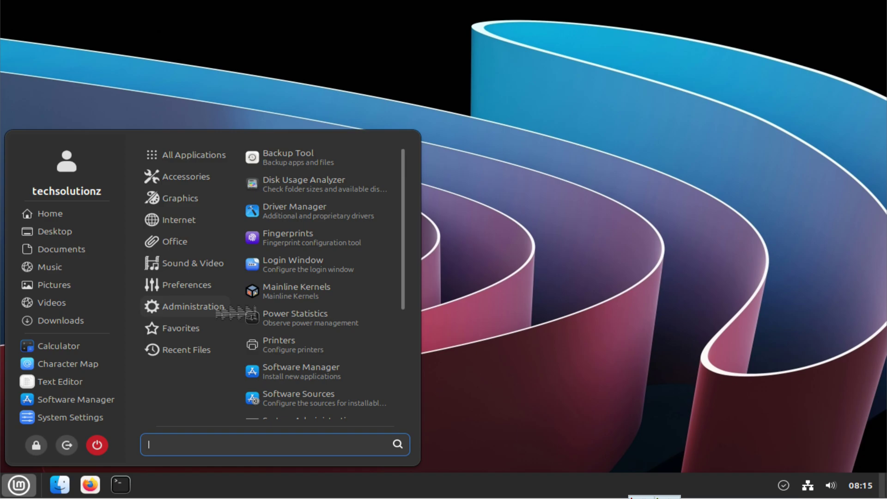
# Reopen Mainline Kernels and point out kernel 6.18 marked as Running
pyautogui.click(295, 288)
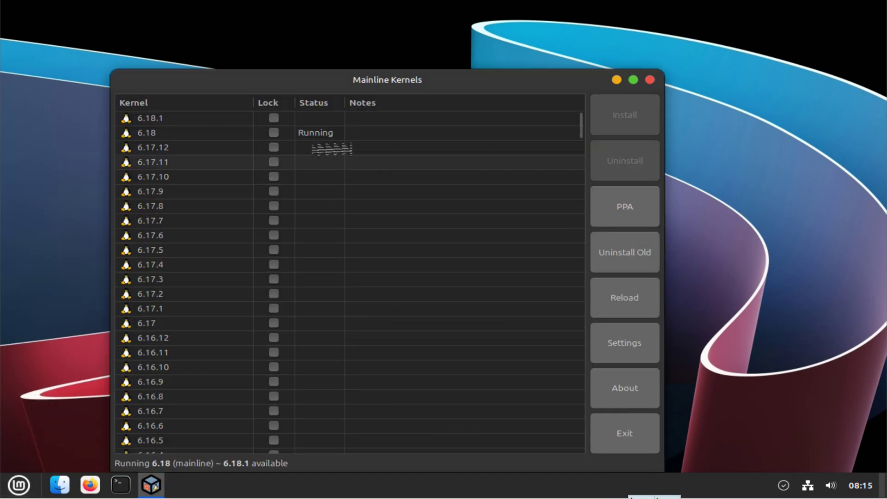
pyautogui.click(326, 139)
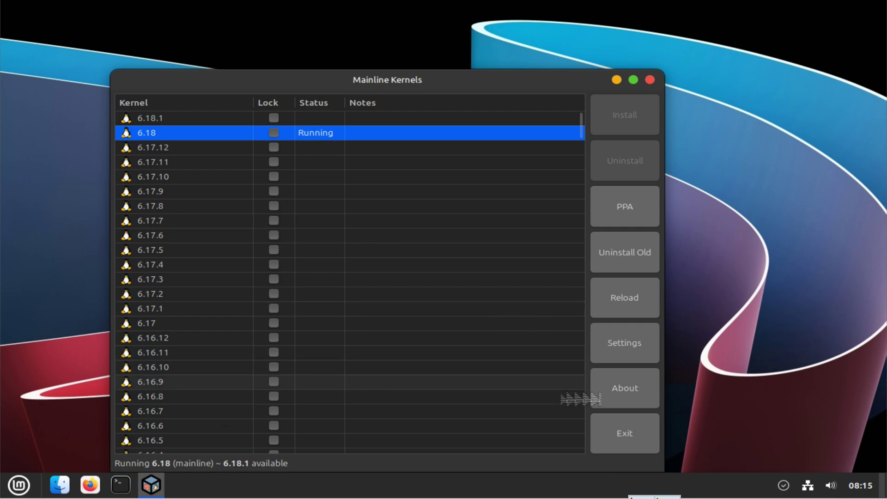